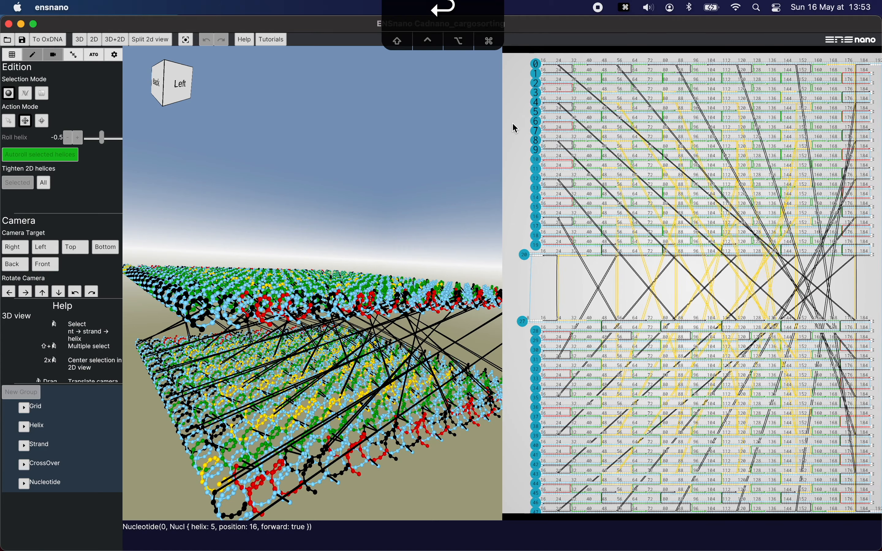
Select helices 0 to 20 in the 2D view and guess a grid from the selection
{"action": "middle_click_drag", "start_coordinate": [513, 126], "coordinate": [523, 146]}
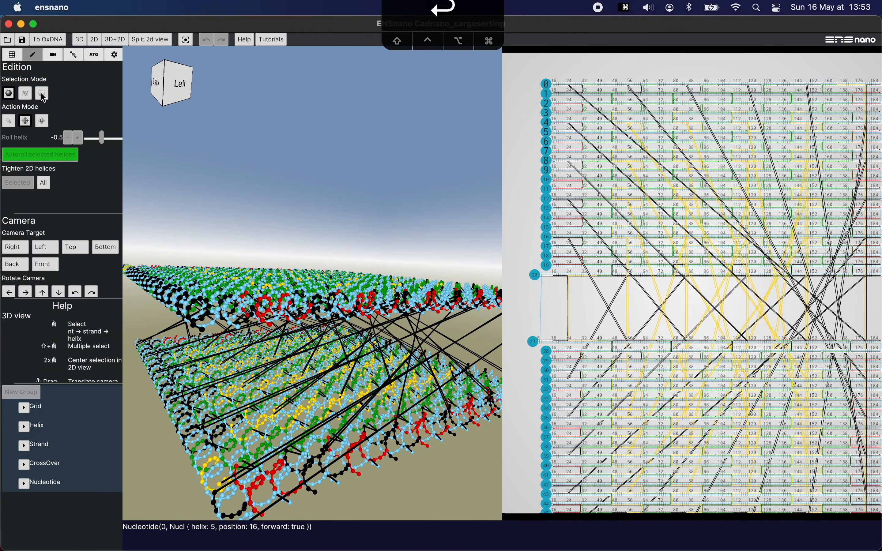
{"action": "left_click", "coordinate": [43, 94]}
{"action": "left_click", "coordinate": [9, 121]}
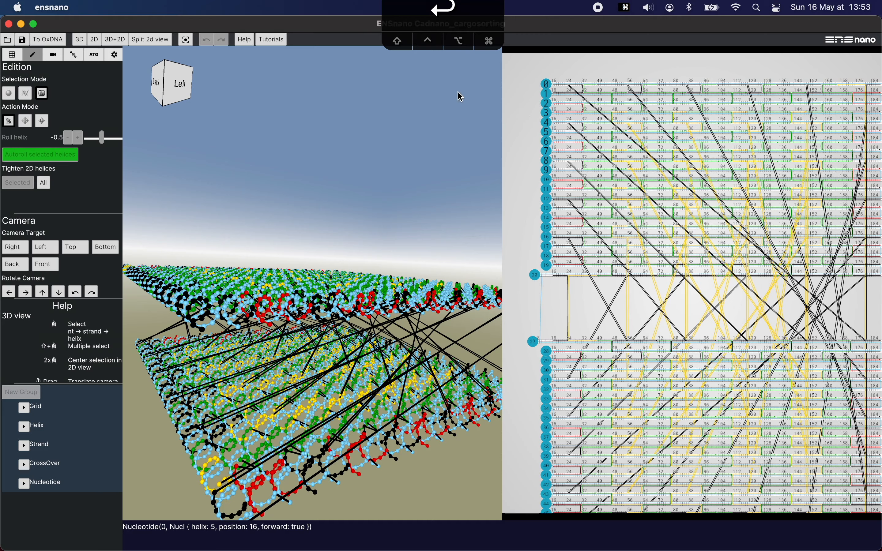
{"action": "left_click_drag", "start_coordinate": [529, 103], "coordinate": [566, 313]}
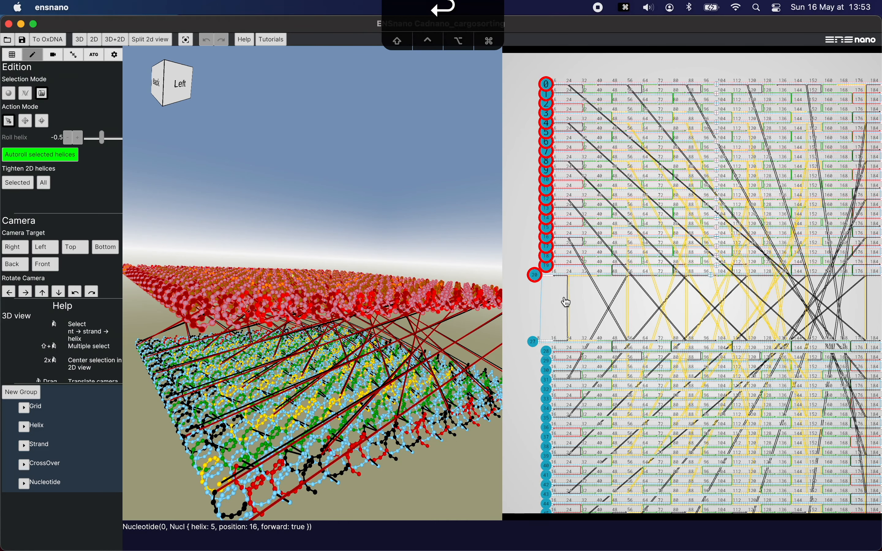
{"action": "left_click", "coordinate": [21, 57]}
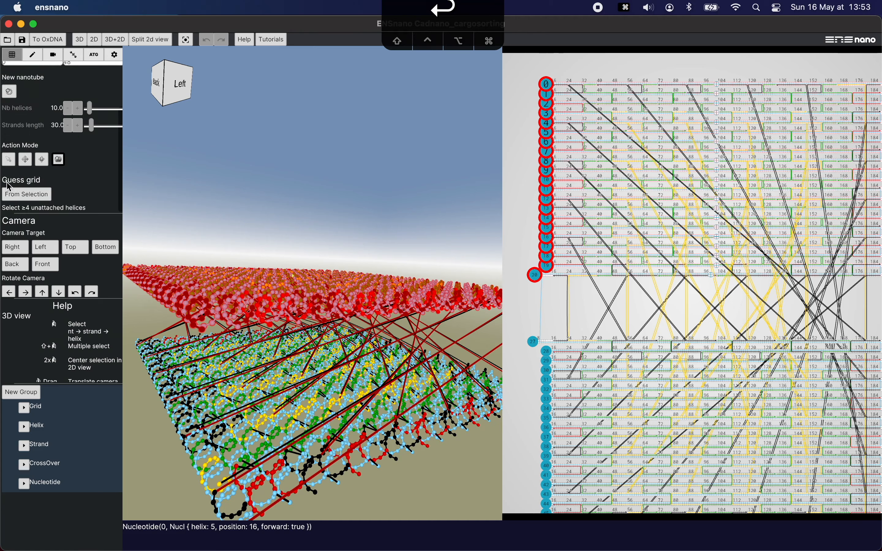
{"action": "left_click", "coordinate": [34, 200]}
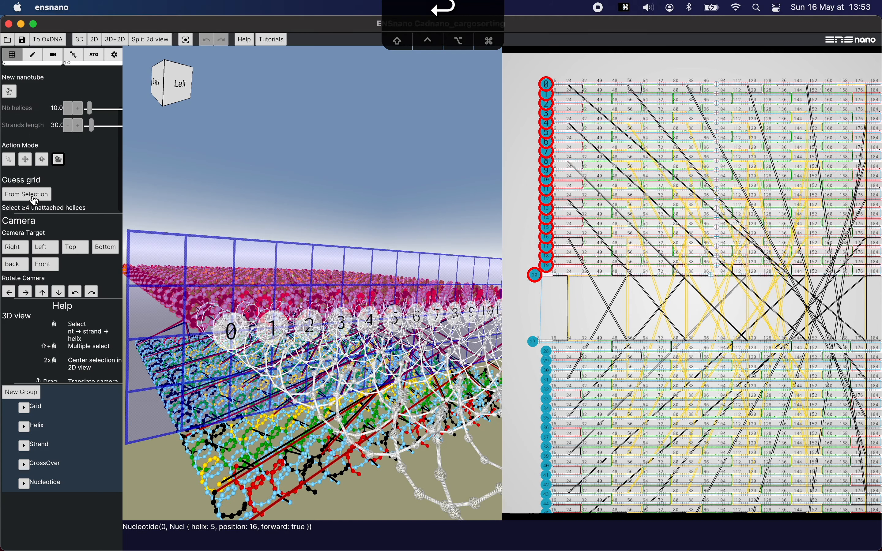
Select the second block of helices, starting at helix 27, in the 2D view and guess a second grid from it
{"action": "scroll", "coordinate": [273, 313], "scroll_direction": "up", "scroll_amount": 3}
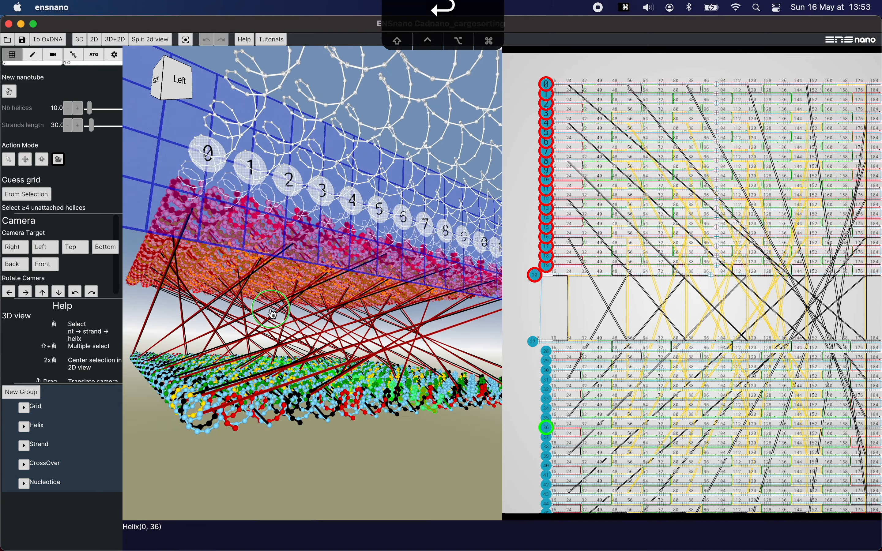
{"action": "scroll", "coordinate": [276, 306], "scroll_direction": "up", "scroll_amount": 3}
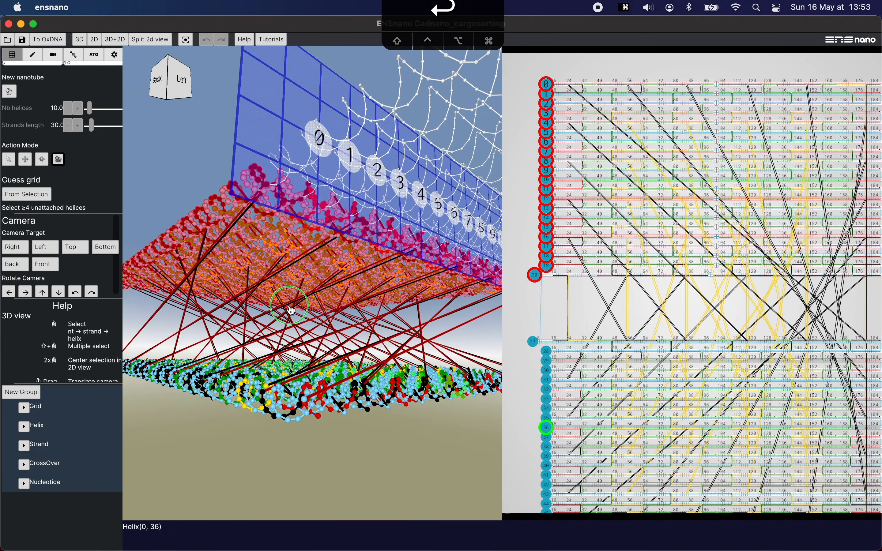
{"action": "scroll", "coordinate": [616, 293], "scroll_direction": "down", "scroll_amount": 5}
{"action": "left_click_drag", "start_coordinate": [616, 293], "coordinate": [555, 366]}
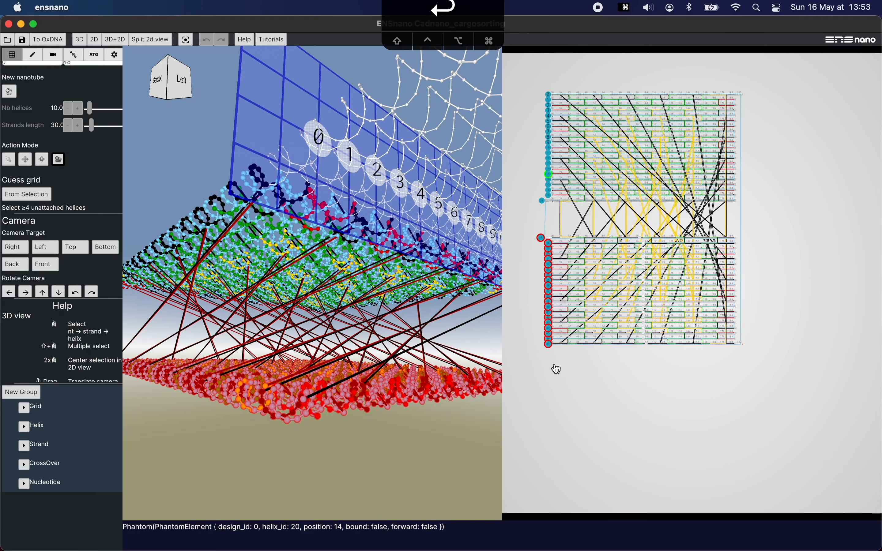
{"action": "left_click", "coordinate": [36, 196]}
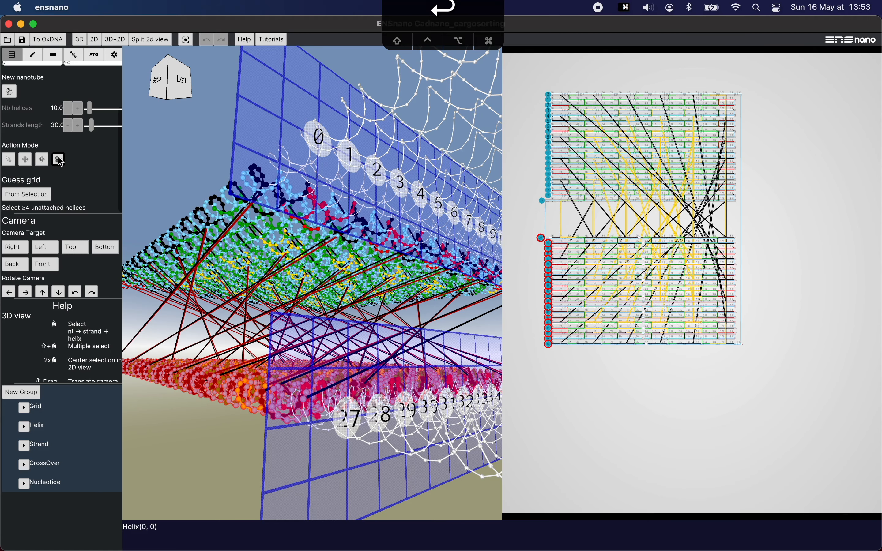
Select each of the two new grids in turn in the 3D view, finishing with the grid of helices 0 to 20
{"action": "left_click", "coordinate": [9, 159]}
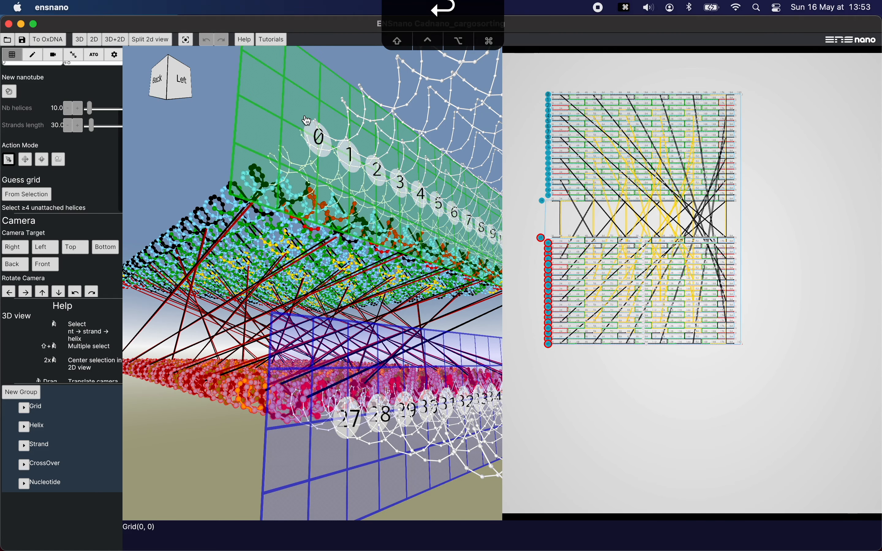
{"action": "left_click", "coordinate": [284, 115]}
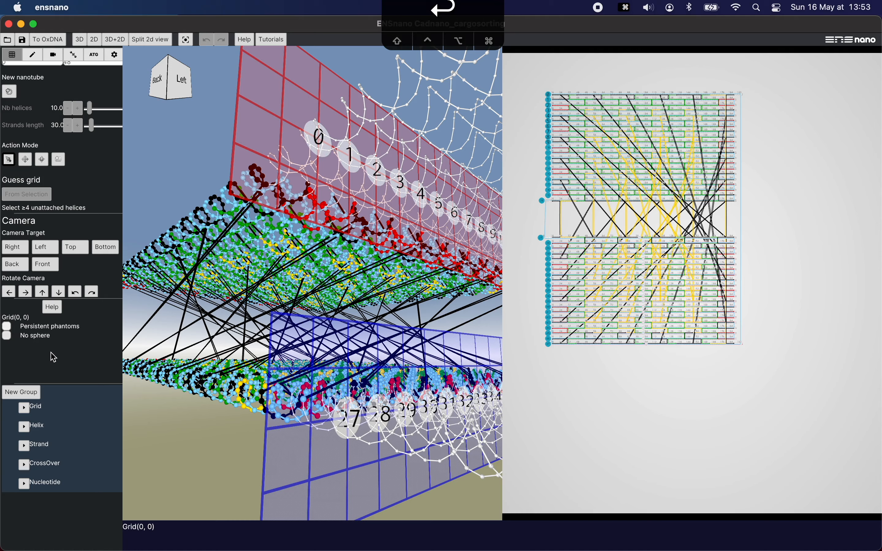
{"action": "left_click", "coordinate": [288, 456]}
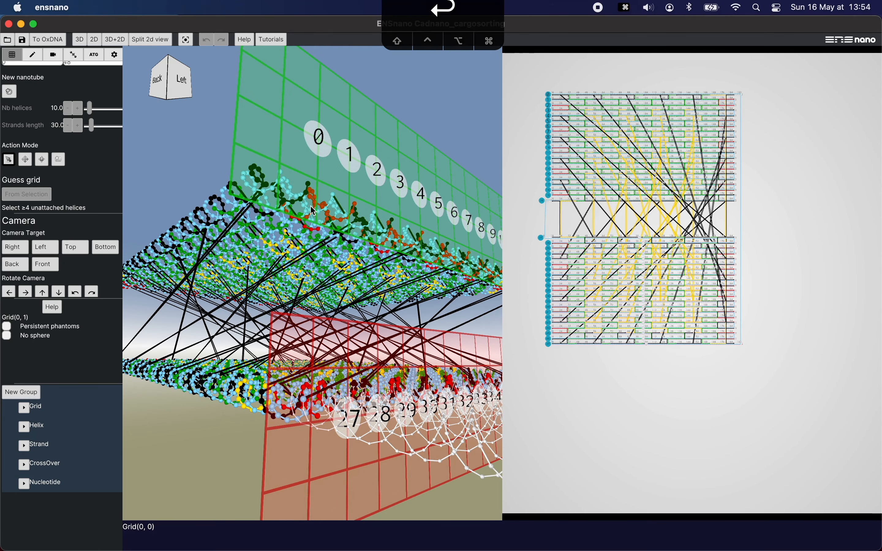
{"action": "left_click", "coordinate": [324, 197]}
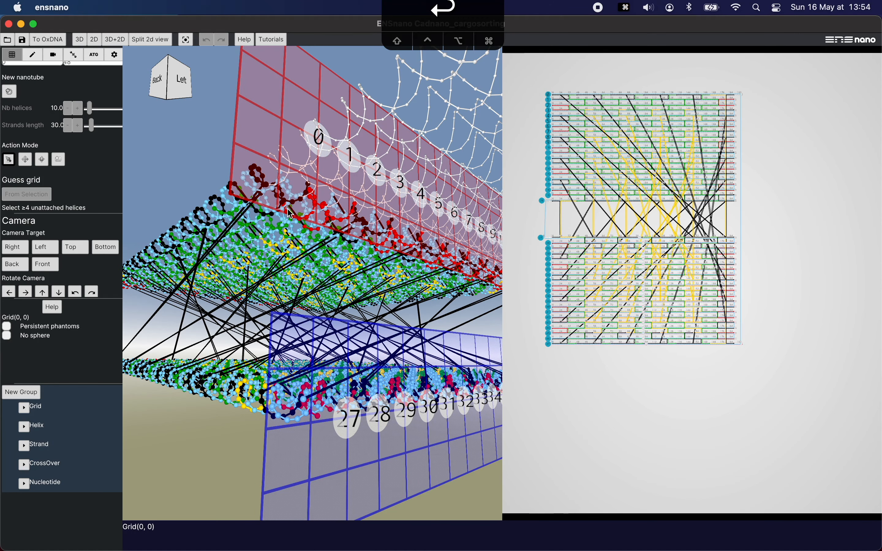
Rotate the grid of helices 0 to 20 about a quarter turn in plan view so its helices cross those of the other layer
{"action": "left_click", "coordinate": [76, 248]}
{"action": "middle_click_drag", "start_coordinate": [165, 322], "coordinate": [279, 289]}
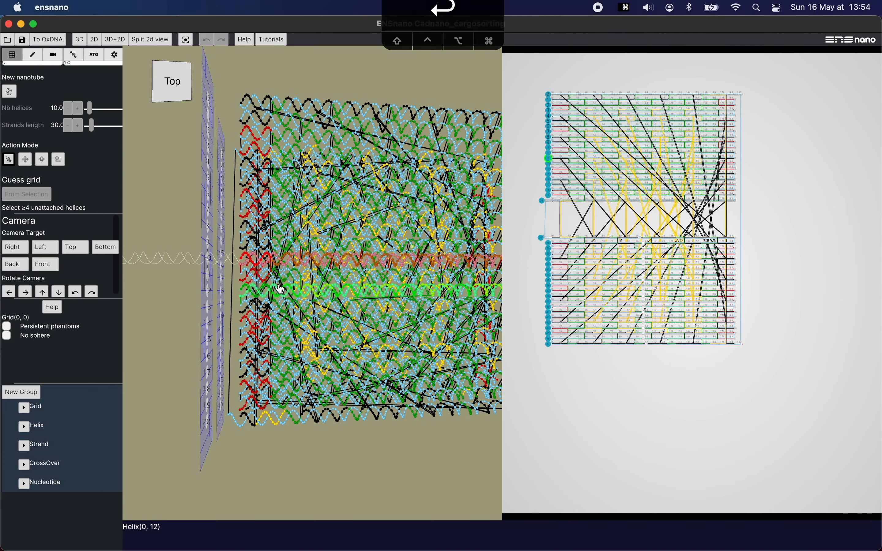
{"action": "left_click", "coordinate": [206, 241]}
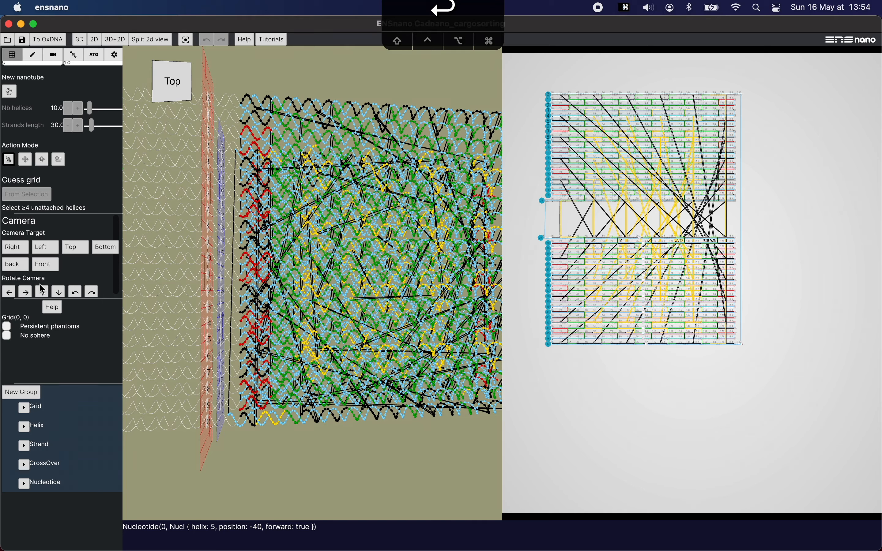
{"action": "left_click", "coordinate": [43, 161]}
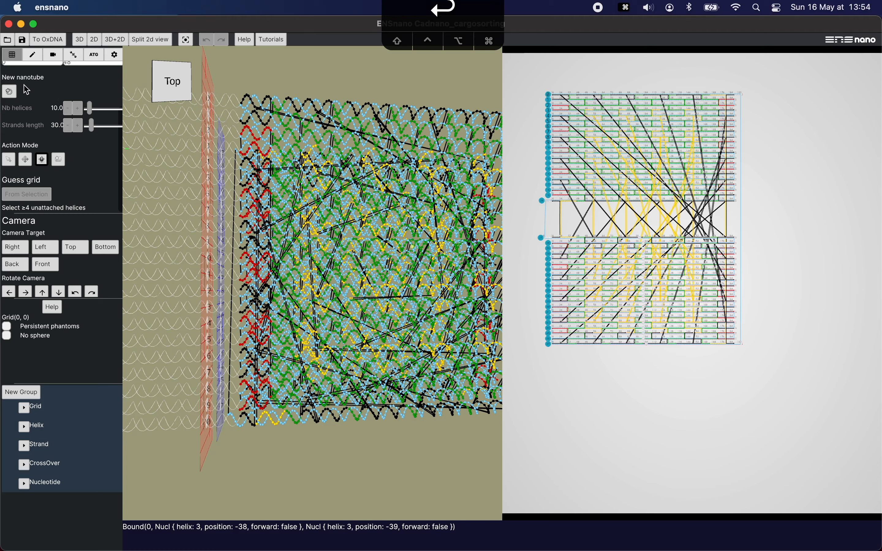
{"action": "scroll", "coordinate": [27, 89], "scroll_direction": "up", "scroll_amount": 3}
{"action": "left_click", "coordinate": [34, 58]}
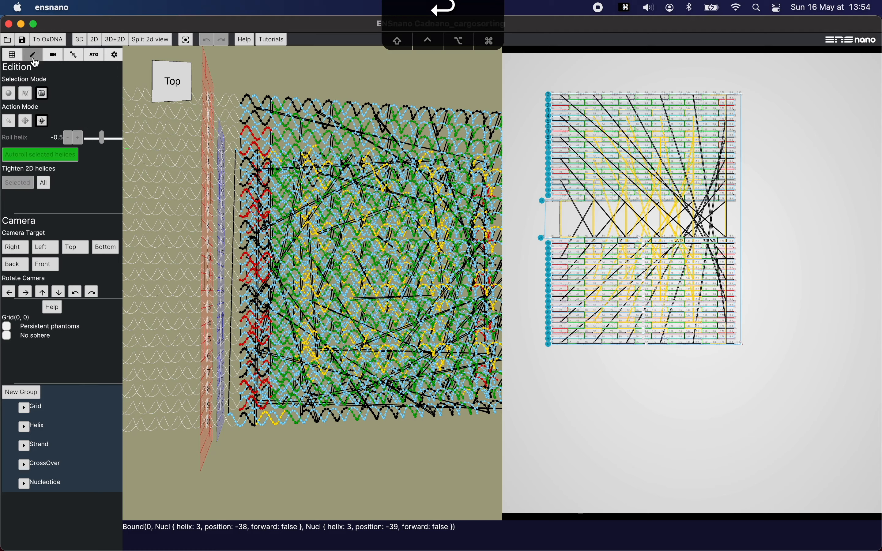
{"action": "left_click", "coordinate": [9, 94]}
{"action": "left_click", "coordinate": [211, 86]}
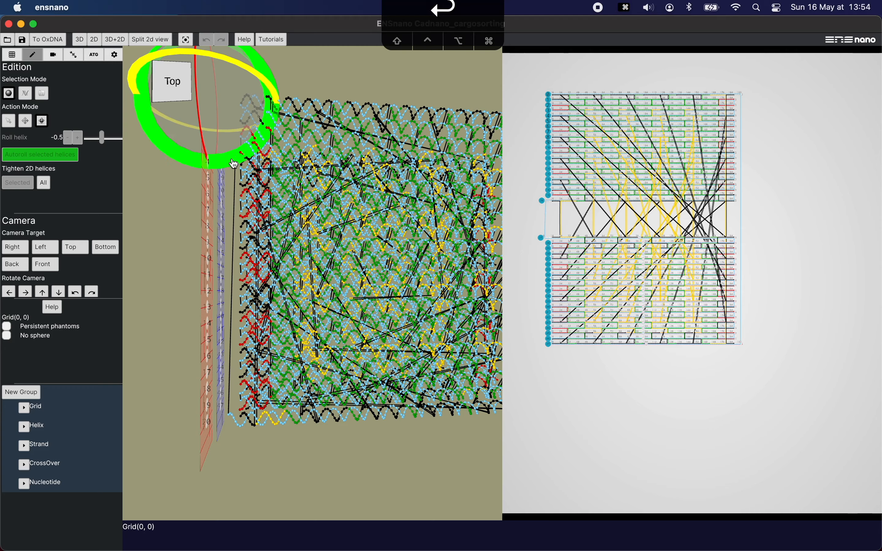
{"action": "left_click_drag", "start_coordinate": [234, 164], "coordinate": [125, 128]}
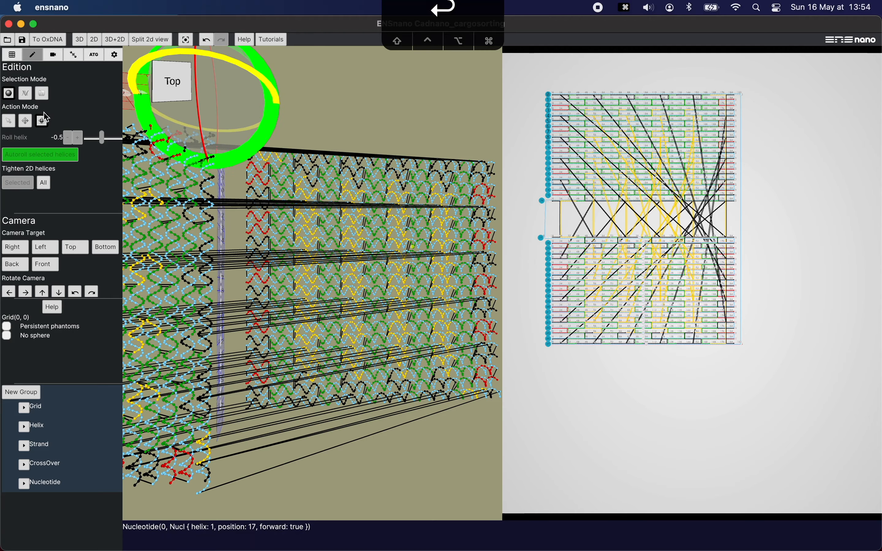
Translate the rotated grid about -61 along its z axis so its layer lies over the other layer
{"action": "left_click", "coordinate": [29, 124]}
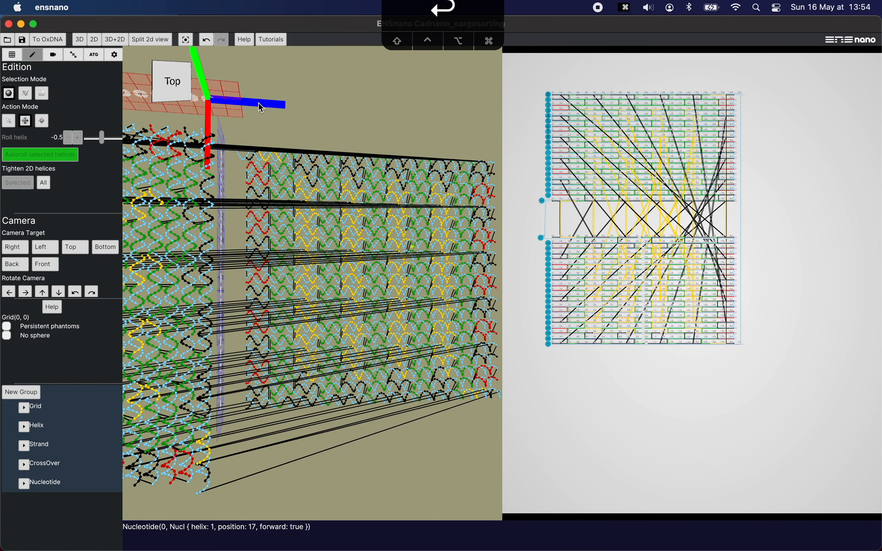
{"action": "left_click_drag", "start_coordinate": [263, 105], "coordinate": [582, 152]}
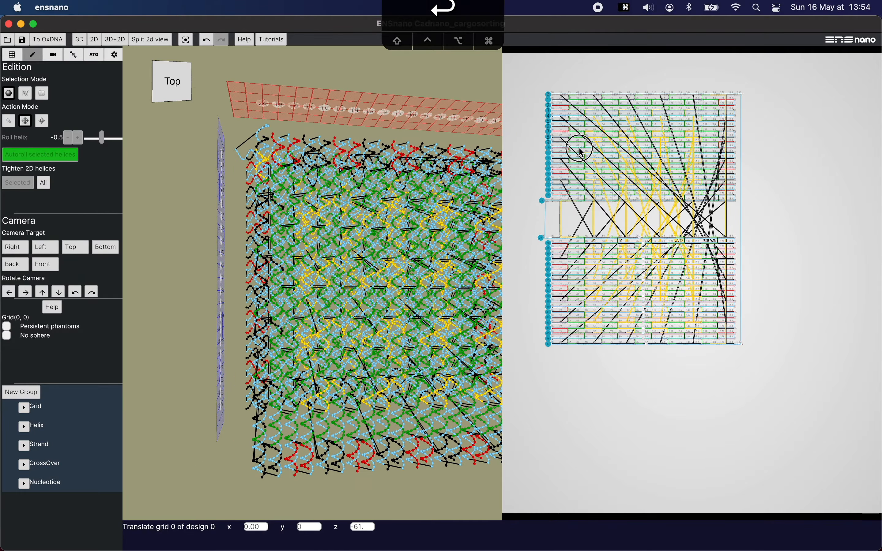
{"action": "right_click_drag", "start_coordinate": [431, 372], "coordinate": [380, 175]}
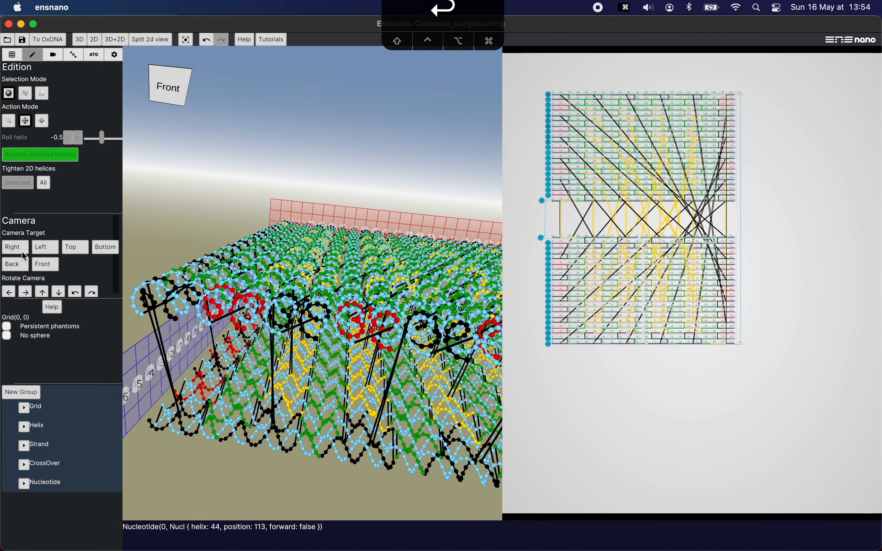
Nudge the rotated grid along its x axis and 0.98 along z, and lower it onto the other layer
{"action": "left_click", "coordinate": [14, 248]}
{"action": "left_click_drag", "start_coordinate": [278, 283], "coordinate": [300, 284]}
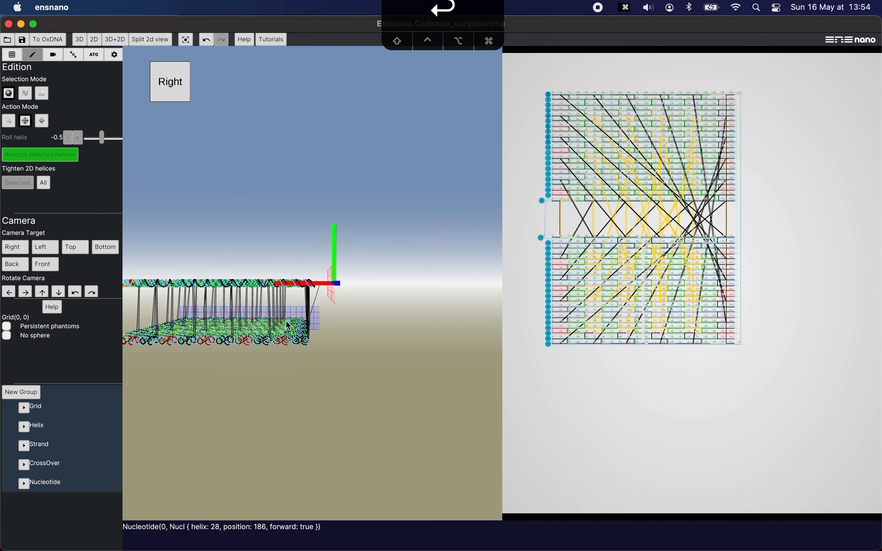
{"action": "left_click", "coordinate": [28, 274]}
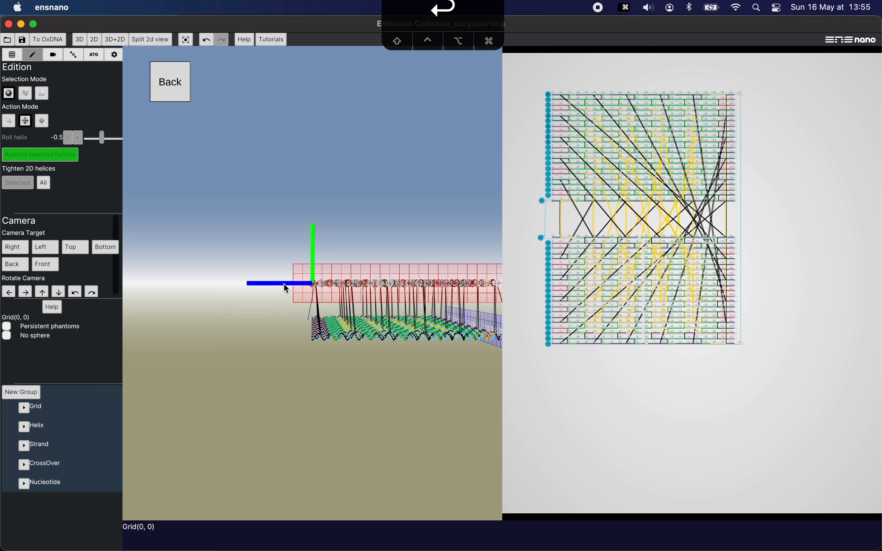
{"action": "left_click_drag", "start_coordinate": [284, 283], "coordinate": [288, 284]}
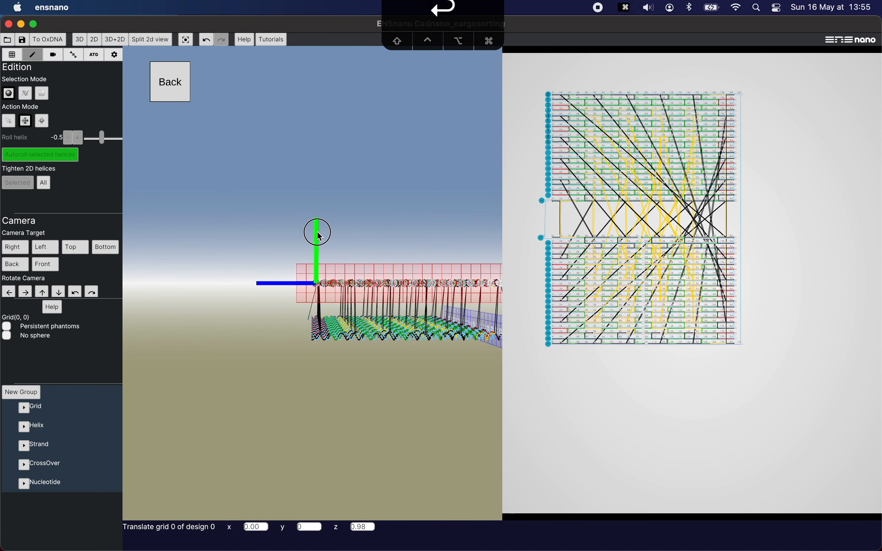
{"action": "left_click_drag", "start_coordinate": [319, 236], "coordinate": [312, 279]}
Select the grid starting at helix 27 and translate it about -8.1 along its z axis
{"action": "right_click_drag", "start_coordinate": [437, 340], "coordinate": [289, 373]}
{"action": "left_click", "coordinate": [389, 386]}
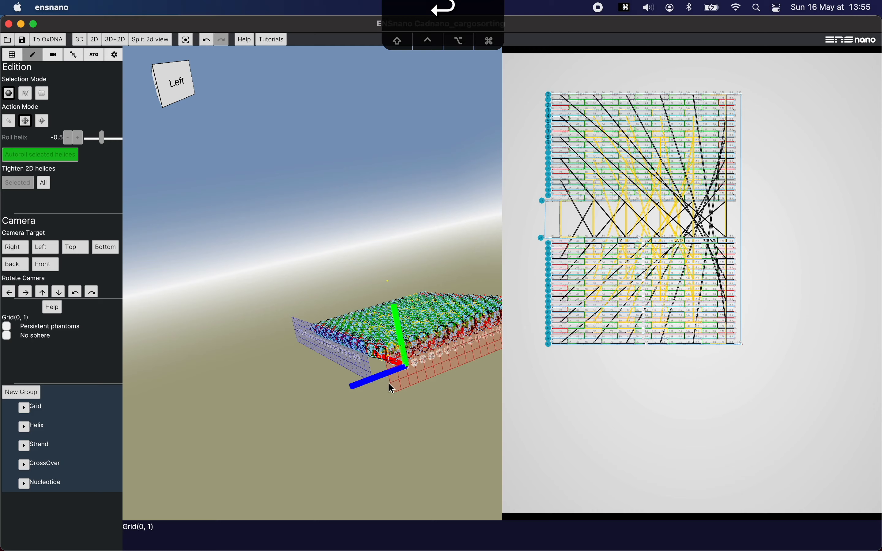
{"action": "scroll", "coordinate": [391, 375], "scroll_direction": "up", "scroll_amount": 10}
{"action": "scroll", "coordinate": [391, 372], "scroll_direction": "down", "scroll_amount": 10}
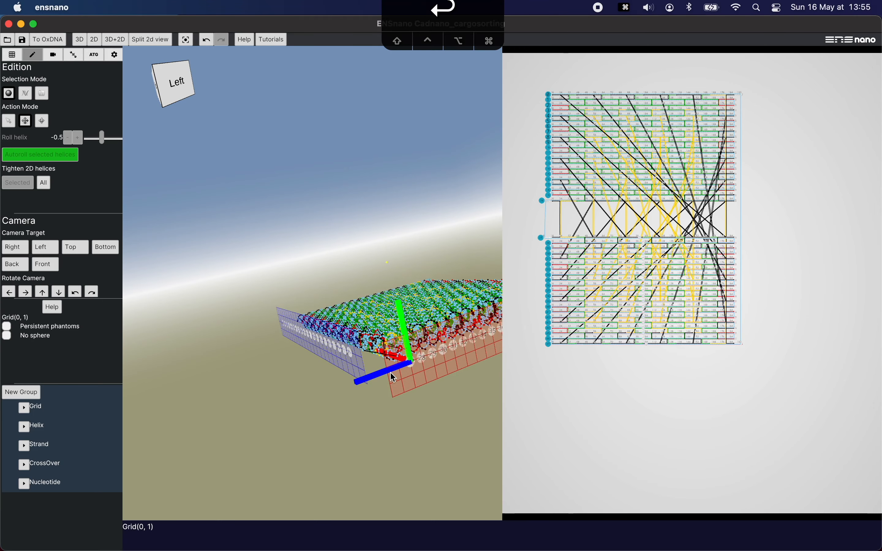
{"action": "scroll", "coordinate": [390, 372], "scroll_direction": "up", "scroll_amount": 4}
{"action": "scroll", "coordinate": [390, 372], "scroll_direction": "up", "scroll_amount": 6}
{"action": "scroll", "coordinate": [390, 371], "scroll_direction": "down", "scroll_amount": 2}
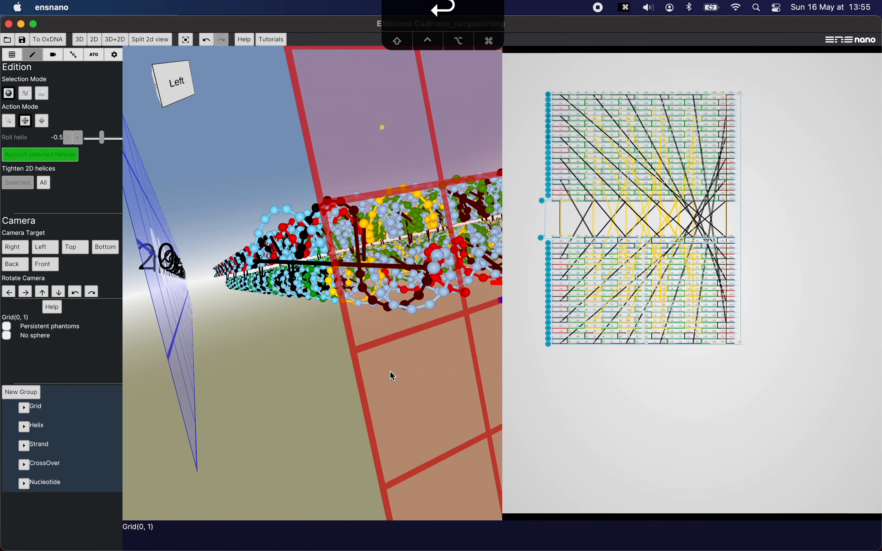
{"action": "left_click_drag", "start_coordinate": [464, 333], "coordinate": [238, 385]}
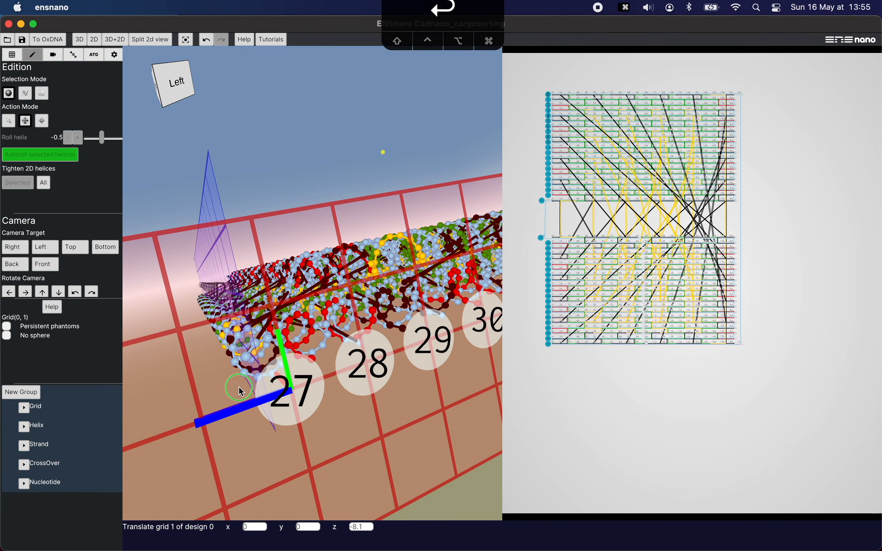
Raise the grid starting at helix 27 slightly along its y axis, closer to the other layer
{"action": "right_click_drag", "start_coordinate": [236, 381], "coordinate": [305, 394]}
{"action": "middle_click_drag", "start_coordinate": [343, 389], "coordinate": [241, 346]}
{"action": "right_click_drag", "start_coordinate": [245, 352], "coordinate": [335, 323]}
{"action": "left_click_drag", "start_coordinate": [439, 255], "coordinate": [443, 236]}
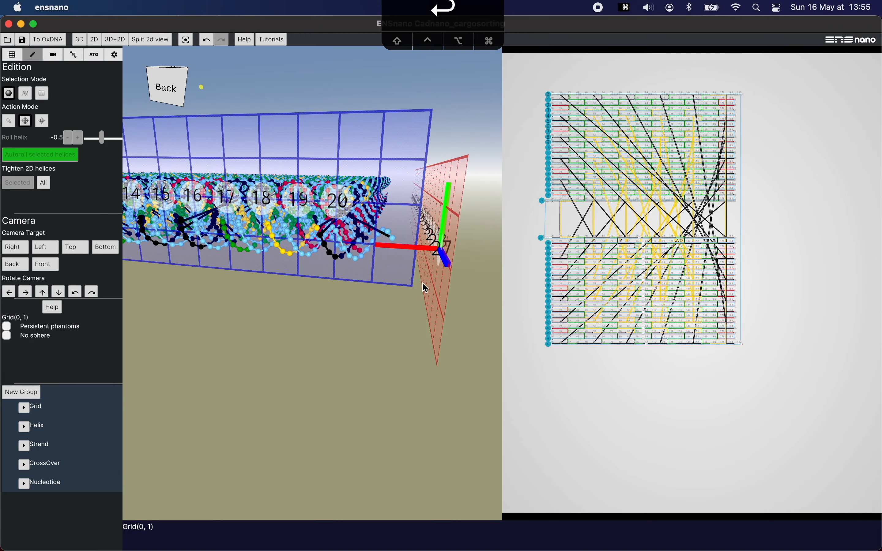
Translate the grid starting at helix 27 about 8.84 along its z axis to realign the two layers
{"action": "right_click_drag", "start_coordinate": [403, 292], "coordinate": [297, 337]}
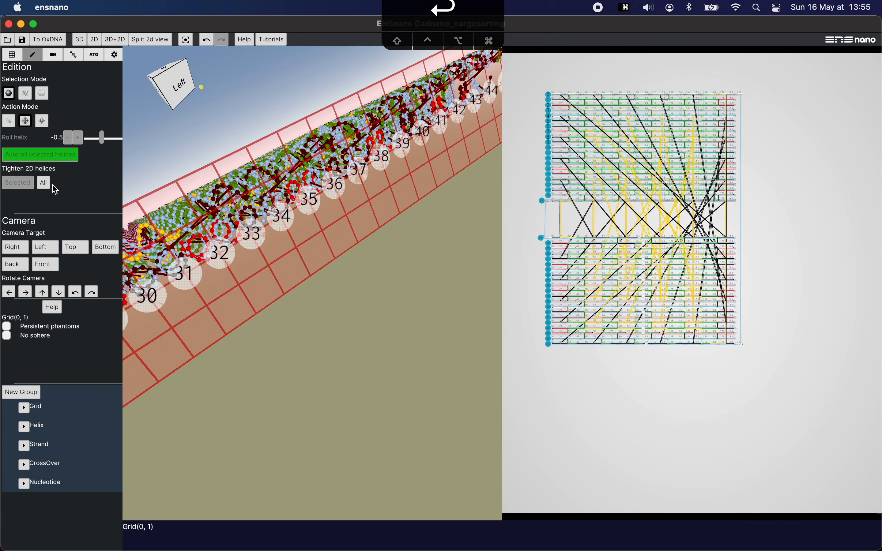
{"action": "left_click", "coordinate": [44, 248]}
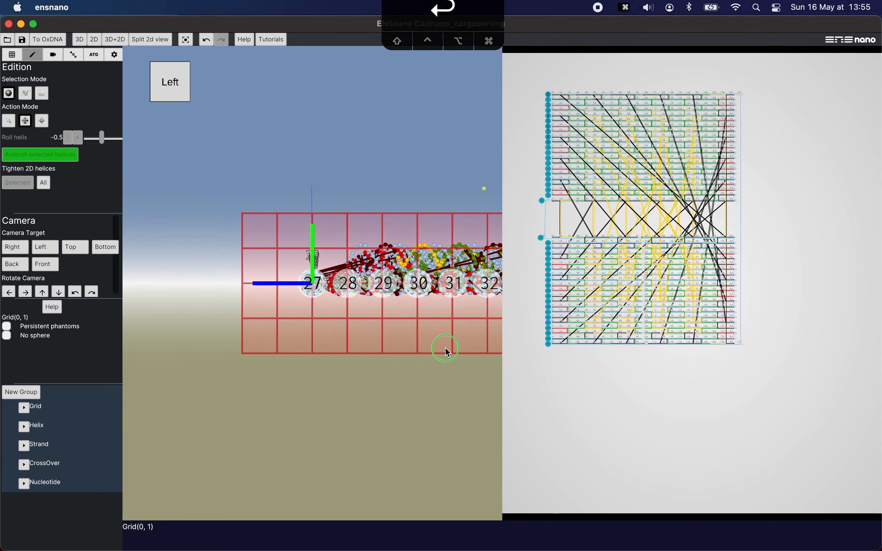
{"action": "mouse_move", "coordinate": [445, 350]}
{"action": "right_mouse_down"}
{"action": "mouse_move", "coordinate": [386, 366]}
{"action": "mouse_move", "coordinate": [449, 364]}
{"action": "right_mouse_up"}
{"action": "middle_click_drag", "start_coordinate": [445, 359], "coordinate": [345, 346]}
{"action": "left_click_drag", "start_coordinate": [157, 284], "coordinate": [271, 297]}
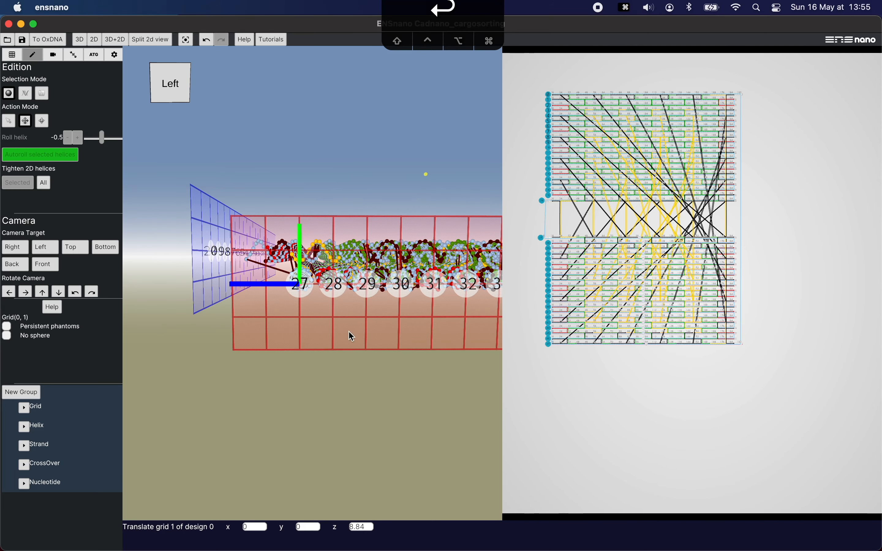
Examine the gap and alignment between the two helix layers from the right, top and bottom, including along the inside of helix 27
{"action": "left_click", "coordinate": [29, 249]}
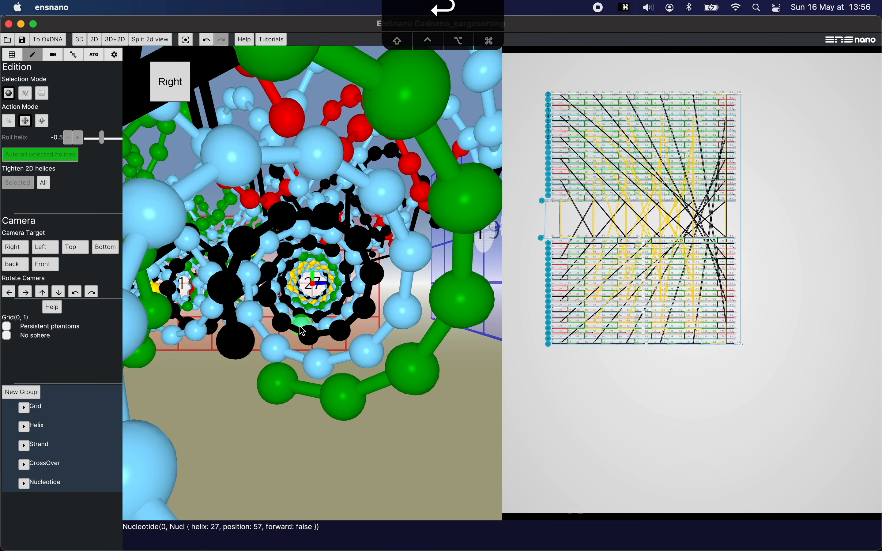
{"action": "scroll", "coordinate": [299, 326], "scroll_direction": "up", "scroll_amount": 3}
{"action": "scroll", "coordinate": [303, 346], "scroll_direction": "up", "scroll_amount": 3}
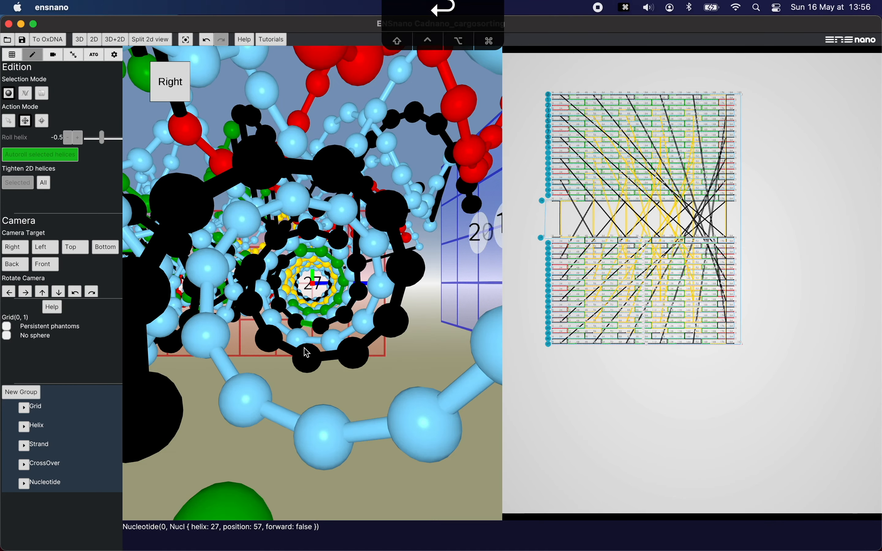
{"action": "scroll", "coordinate": [305, 377], "scroll_direction": "up", "scroll_amount": 4}
{"action": "scroll", "coordinate": [308, 381], "scroll_direction": "up", "scroll_amount": 8}
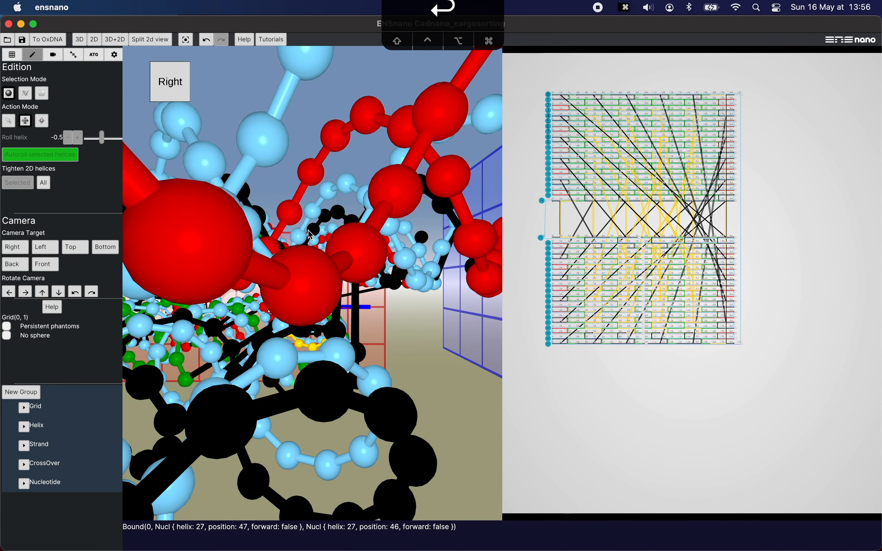
{"action": "scroll", "coordinate": [283, 242], "scroll_direction": "down", "scroll_amount": 5}
{"action": "scroll", "coordinate": [325, 246], "scroll_direction": "up", "scroll_amount": 5}
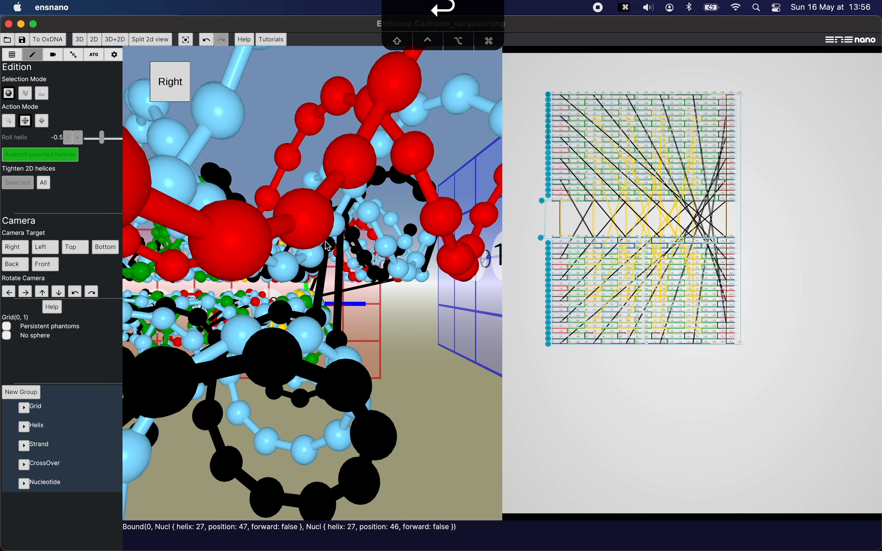
{"action": "left_click", "coordinate": [76, 251]}
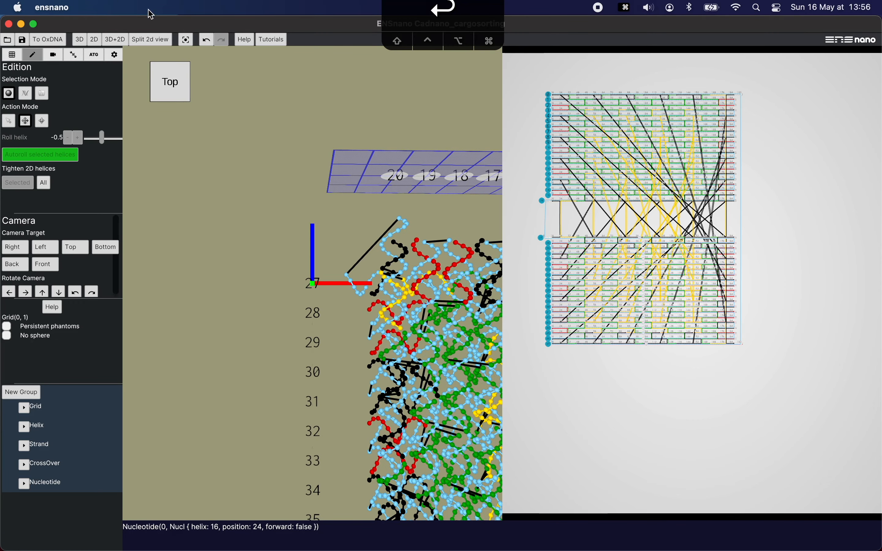
{"action": "left_click", "coordinate": [181, 39]}
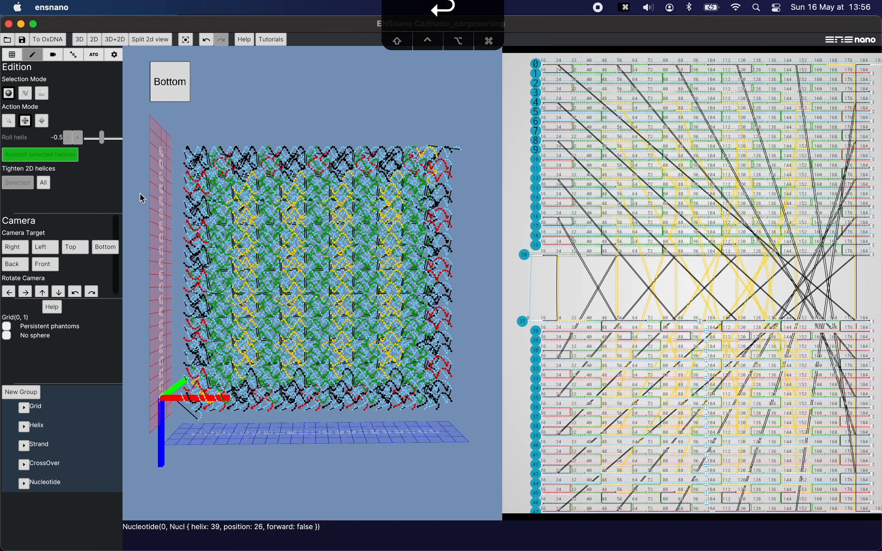
Deselect the grid, run the Roll simulation on the helices, and inspect the strands close up from below
{"action": "left_click", "coordinate": [230, 119]}
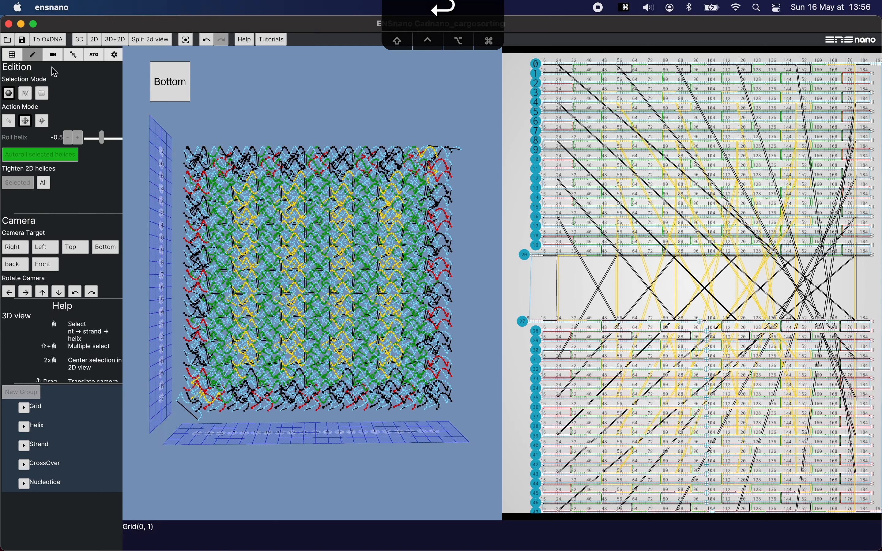
{"action": "left_click", "coordinate": [73, 56]}
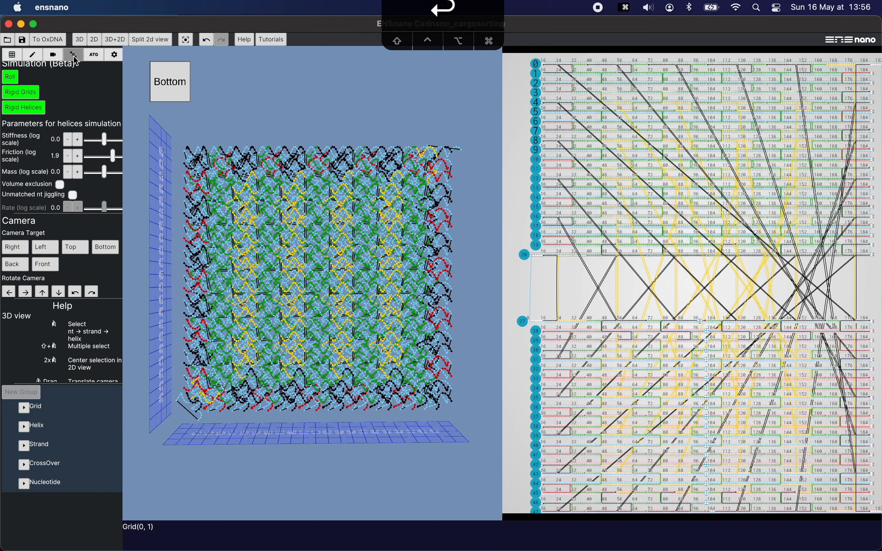
{"action": "left_click", "coordinate": [15, 78]}
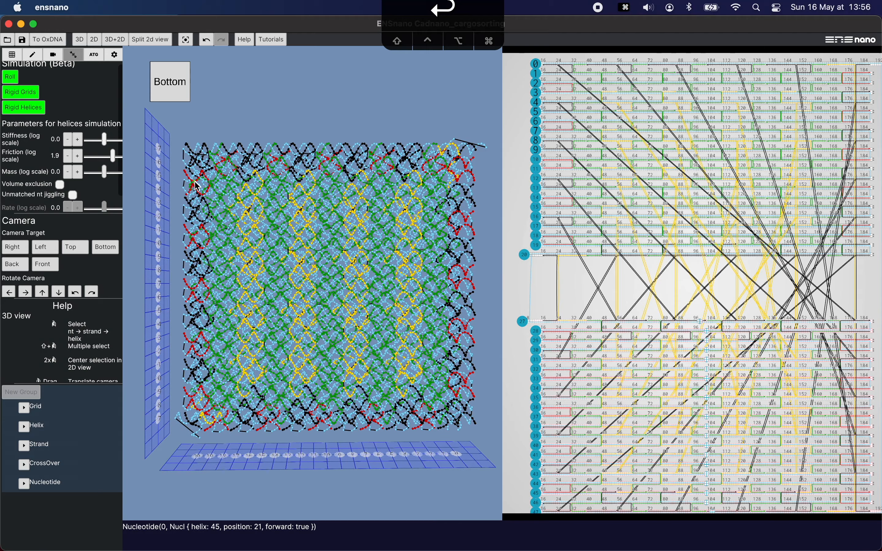
{"action": "scroll", "coordinate": [196, 182], "scroll_direction": "up", "scroll_amount": 3}
{"action": "scroll", "coordinate": [197, 182], "scroll_direction": "up", "scroll_amount": 5}
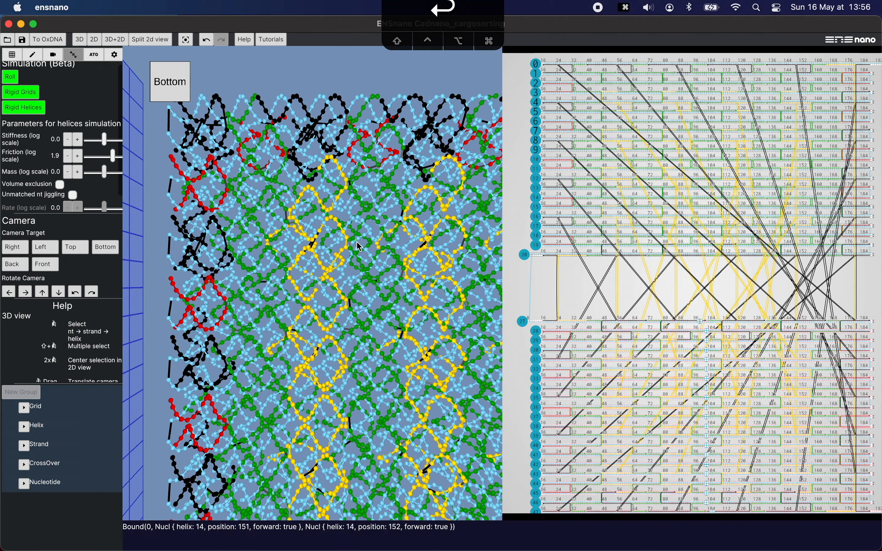
{"action": "middle_click_drag", "start_coordinate": [355, 242], "coordinate": [282, 208]}
{"action": "scroll", "coordinate": [284, 211], "scroll_direction": "down", "scroll_amount": 5}
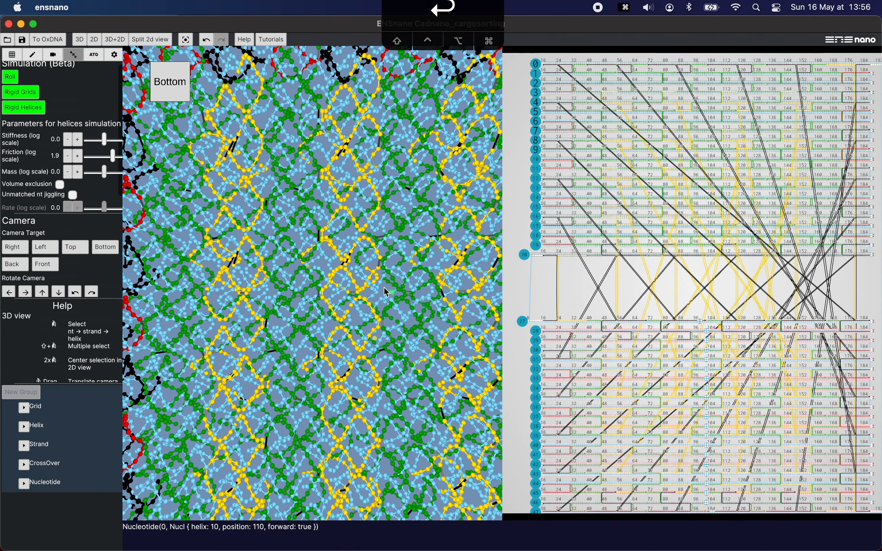
In the 2D view, rotate the helix block starting at 27 by 90° counterclockwise, place it below-left of the other block, and return to 3D
{"action": "left_click", "coordinate": [94, 39]}
{"action": "scroll", "coordinate": [480, 215], "scroll_direction": "down", "scroll_amount": 2}
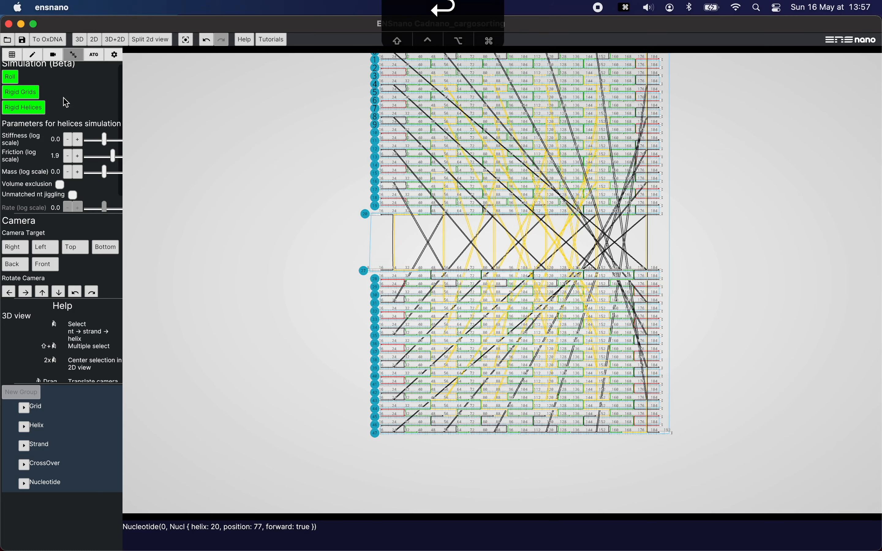
{"action": "left_click", "coordinate": [33, 54]}
{"action": "left_click", "coordinate": [42, 96]}
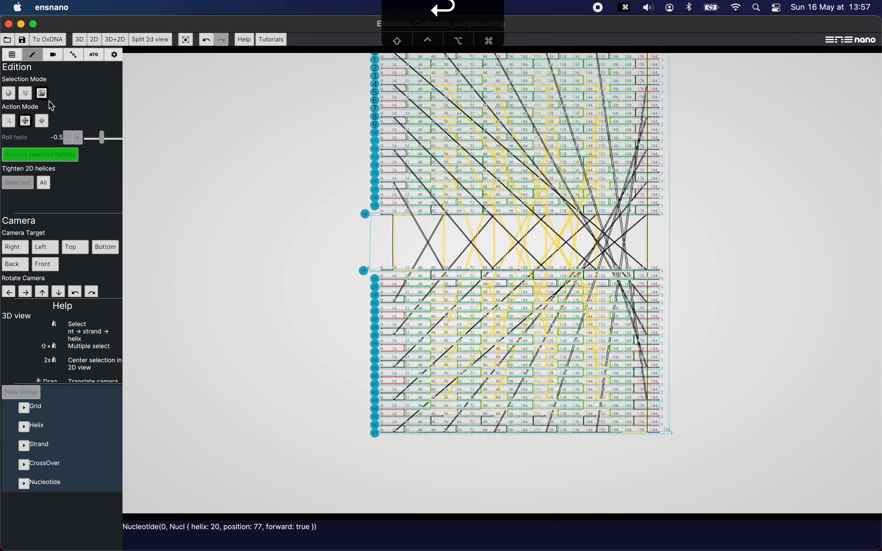
{"action": "left_click_drag", "start_coordinate": [348, 251], "coordinate": [388, 445]}
{"action": "right_click_drag", "start_coordinate": [374, 434], "coordinate": [602, 498]}
{"action": "left_click_drag", "start_coordinate": [602, 498], "coordinate": [358, 512]}
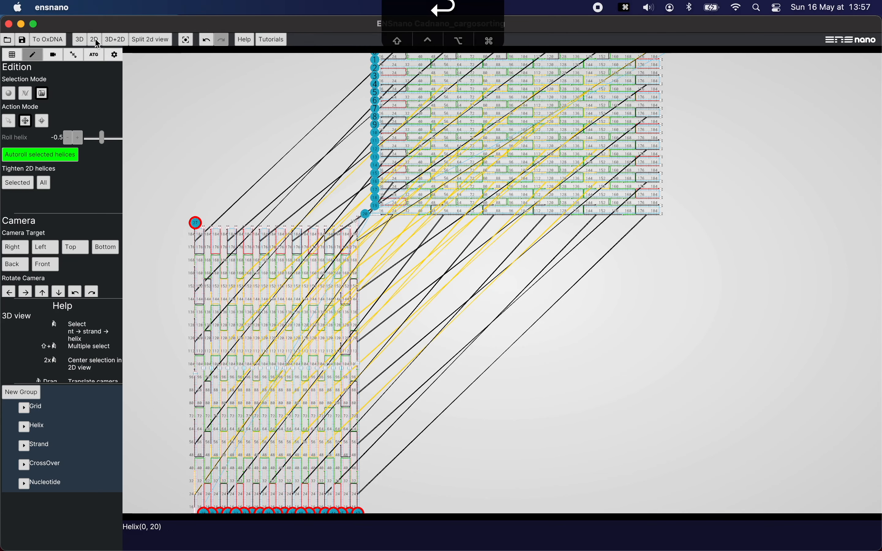
{"action": "left_click", "coordinate": [79, 40]}
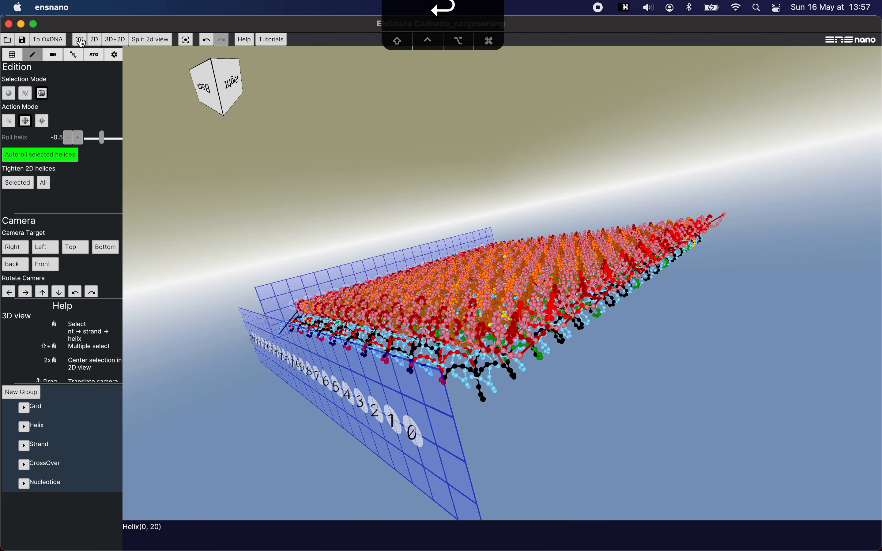